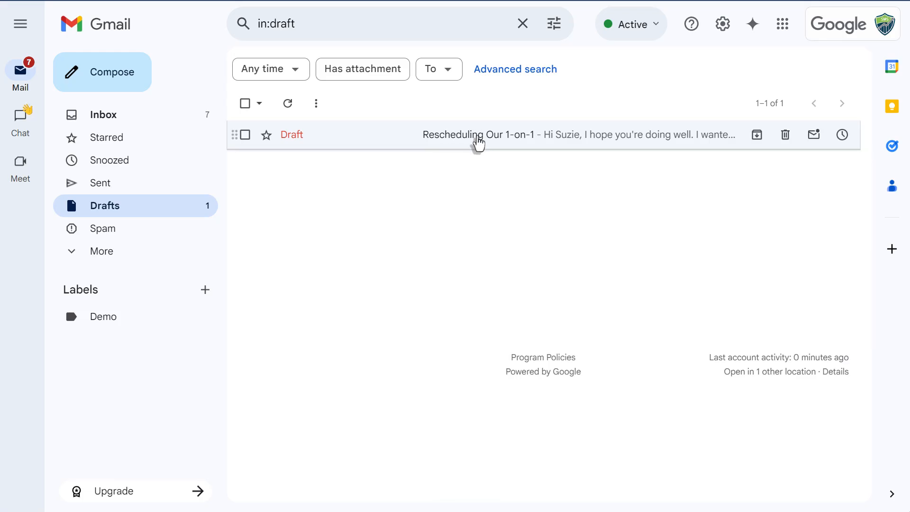
# Step: Open the drafted email "Rescheduling Our 1-on-1" from the Gmail drafts
pyautogui.click(480, 139)
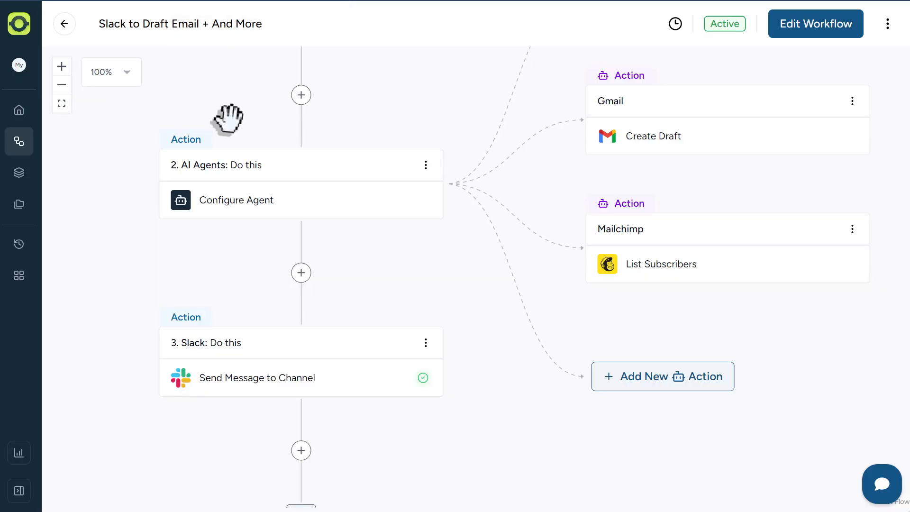
# Step: In the "Slack to Draft Email + And More" workflow, review the Slack New Channel Message trigger's connection and channel settings, and close it
pyautogui.moveTo(234, 98); pyautogui.dragTo(243, 248)
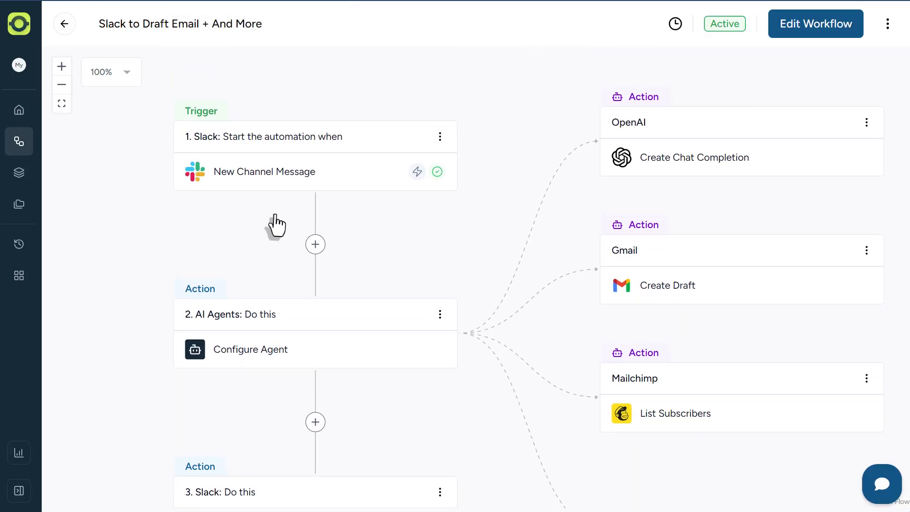
pyautogui.click(308, 171)
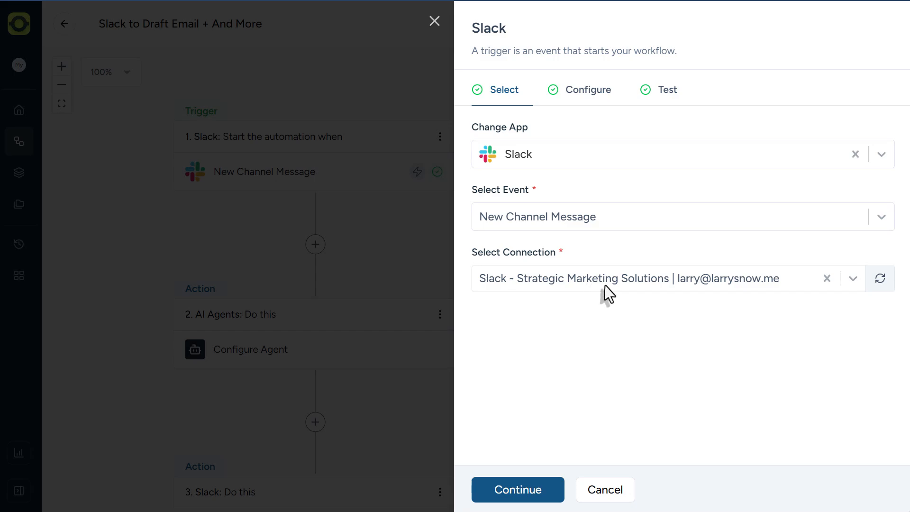
pyautogui.click(598, 97)
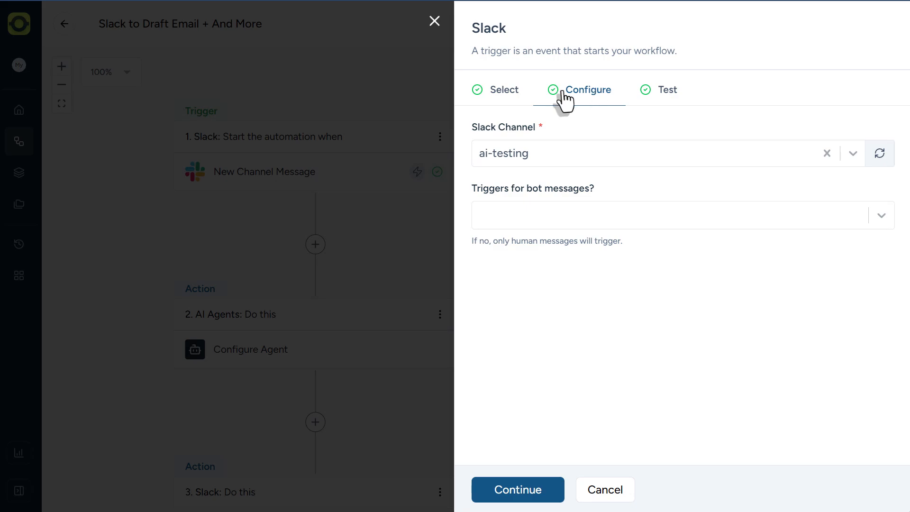
pyautogui.click(504, 100)
pyautogui.click(405, 181)
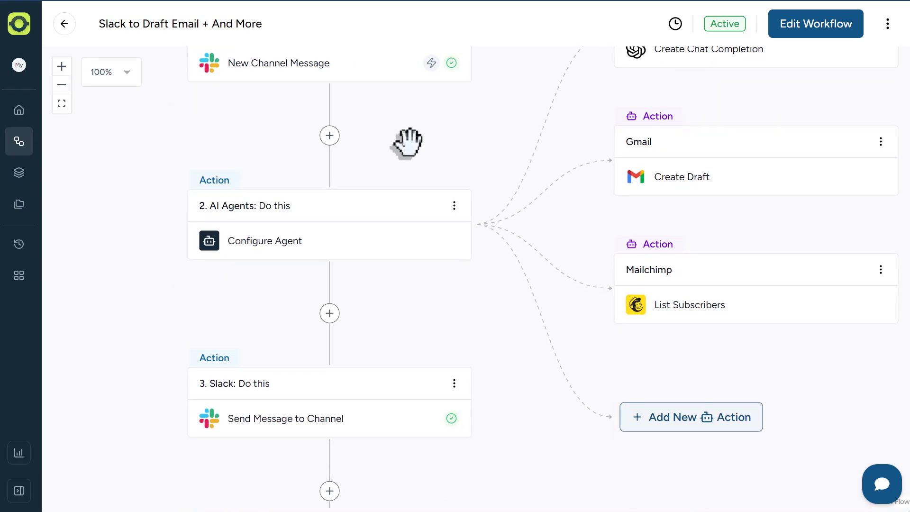
# Step: Review the AI Agents step's connection, model, user query, session key and additional instructions, and close it without saving
pyautogui.click(319, 245)
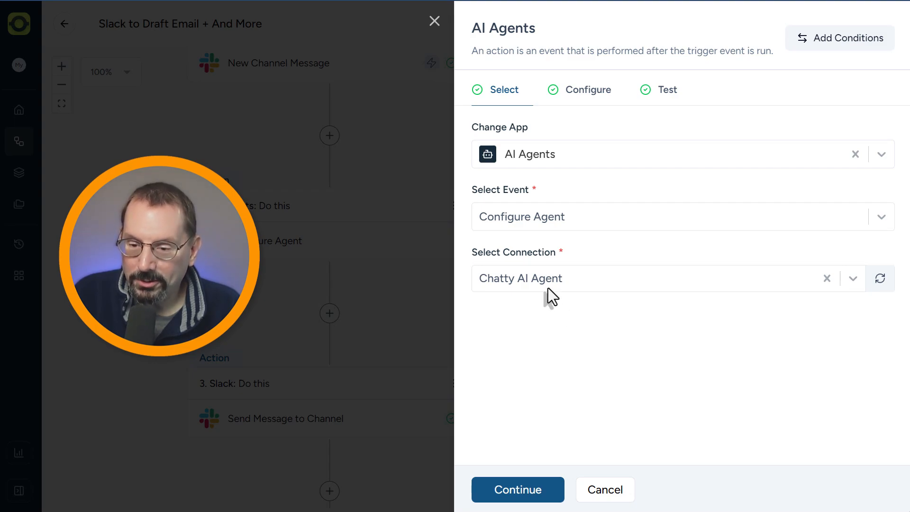
pyautogui.click(607, 103)
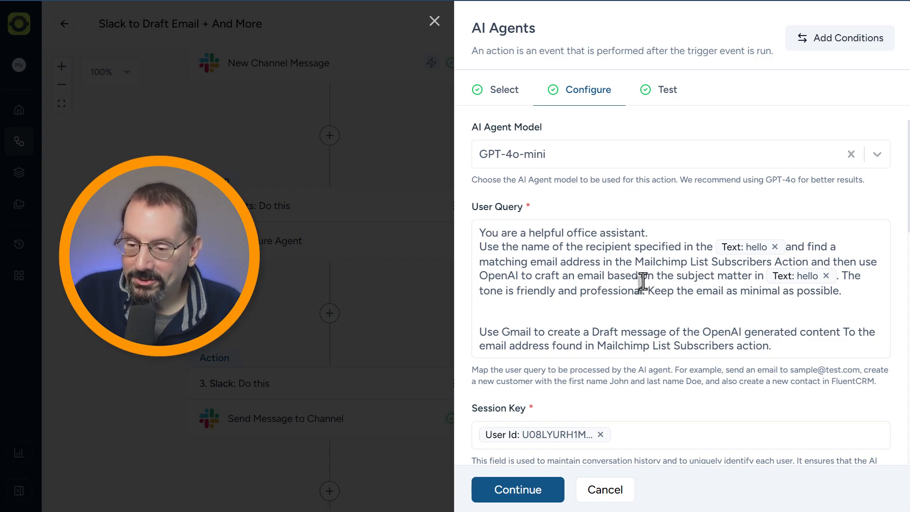
pyautogui.scroll(-2, 643, 282)
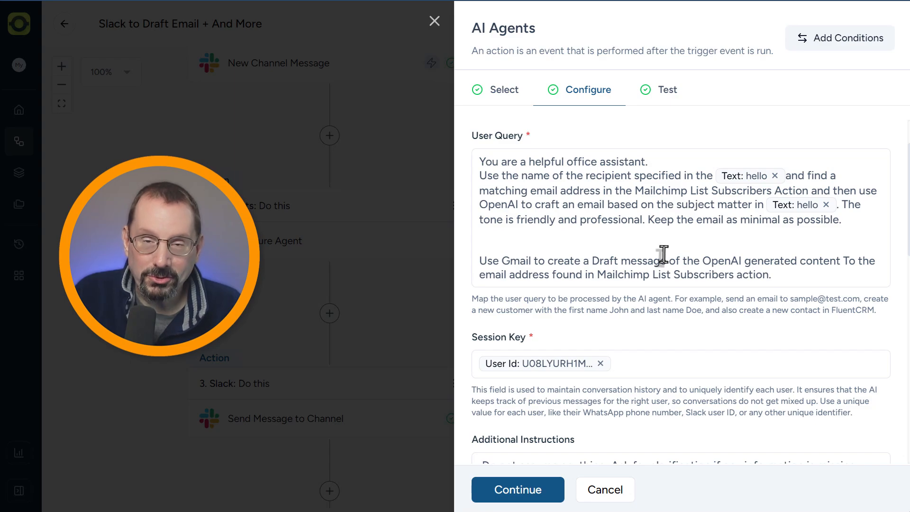
pyautogui.scroll(-2, 621, 285)
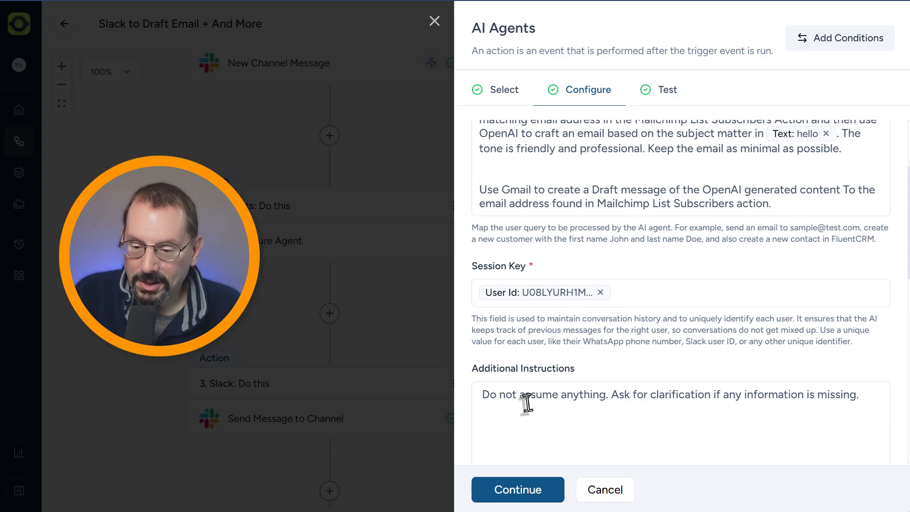
pyautogui.scroll(-2, 483, 396)
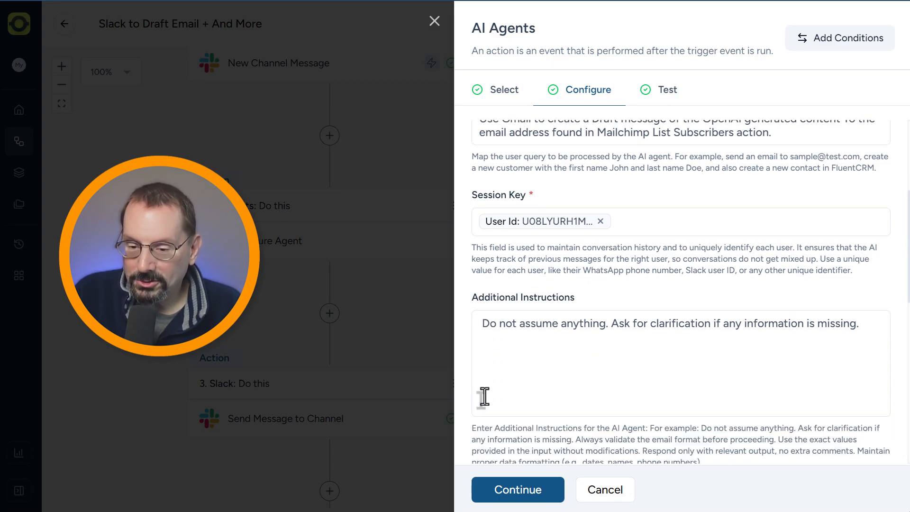
pyautogui.scroll(-2, 485, 397)
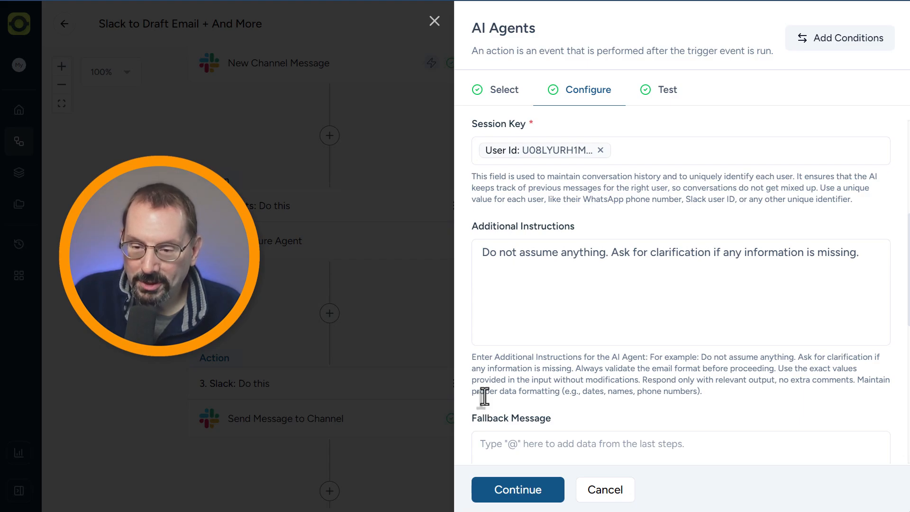
pyautogui.click(603, 498)
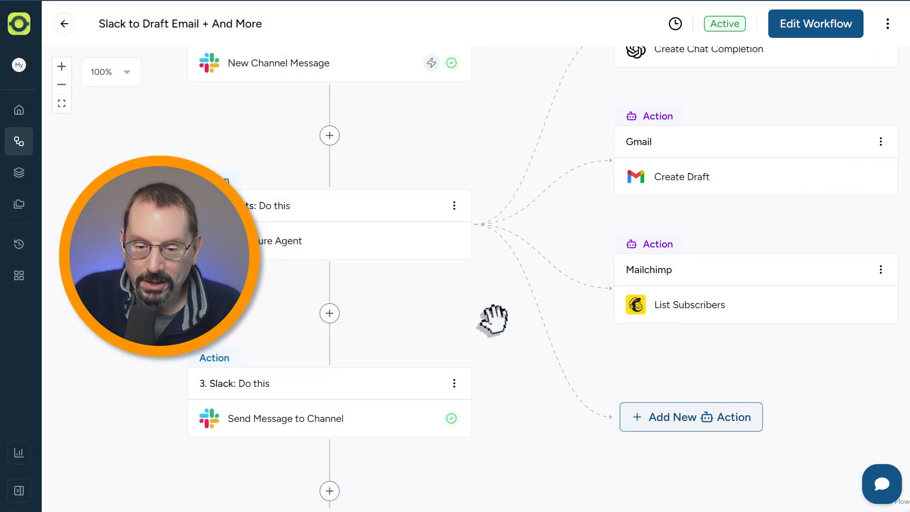
# Step: Open the agent's Mailchimp List Subscribers action and check its connection, subscriber list and AI Agent instruction
pyautogui.moveTo(493, 321); pyautogui.dragTo(344, 386)
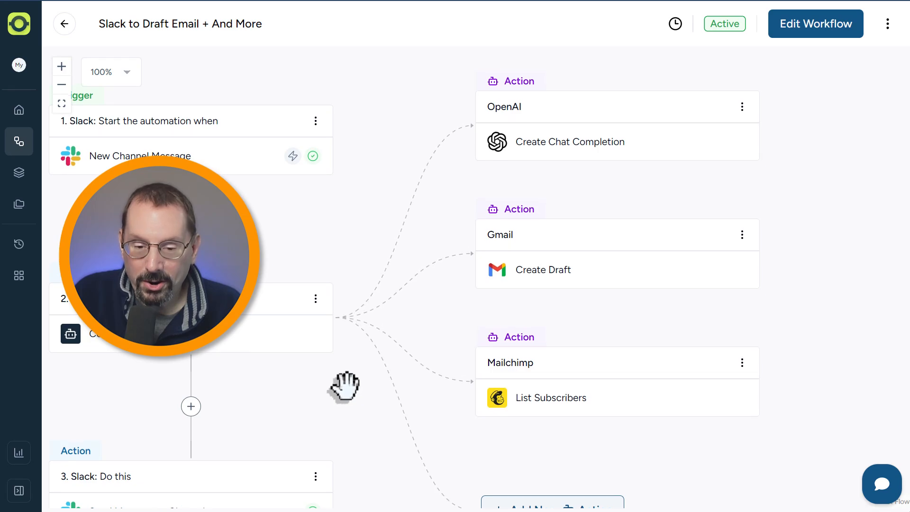
pyautogui.click(564, 394)
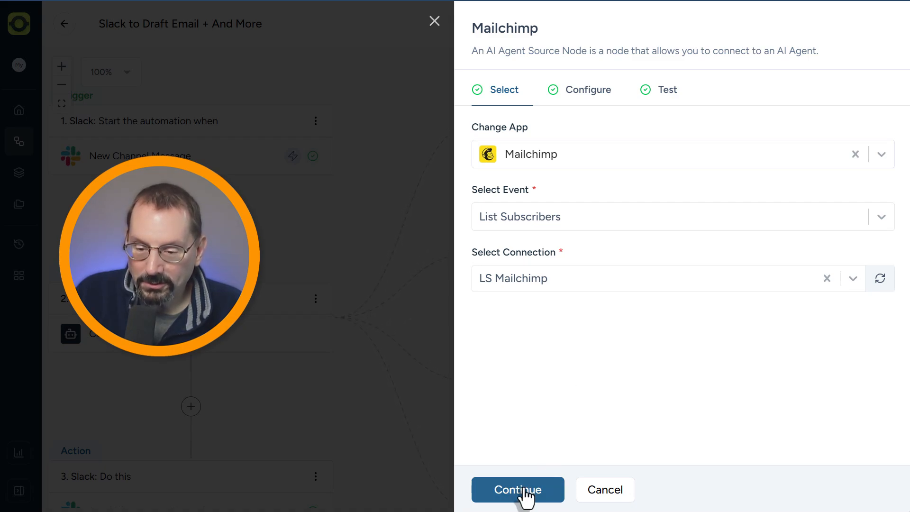
pyautogui.click(601, 95)
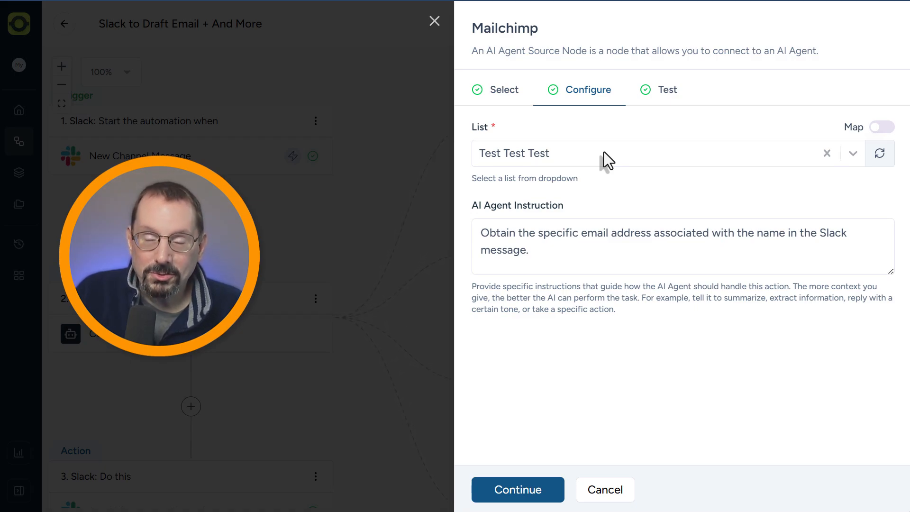
# Step: Look through the subscriber fields in the Mailchimp action's test response, save the action and enable workflow edit mode
pyautogui.click(668, 91)
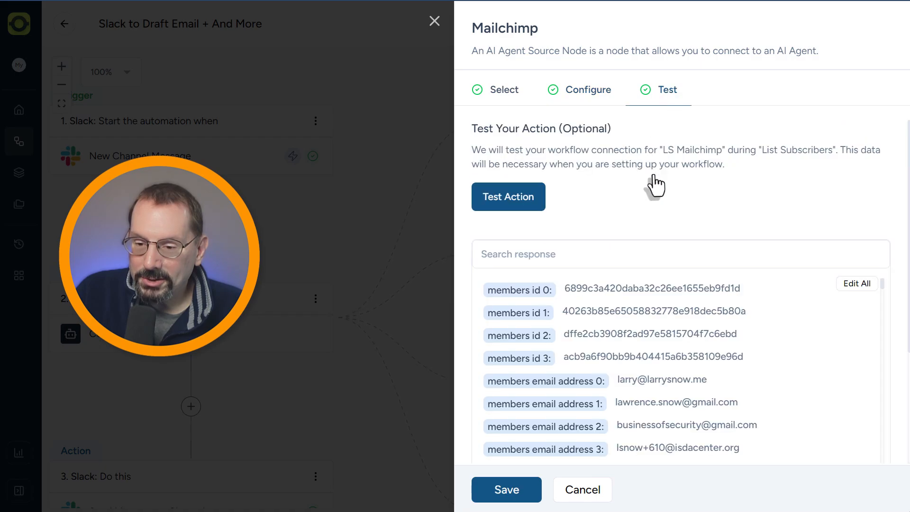
pyautogui.scroll(-15, 631, 325)
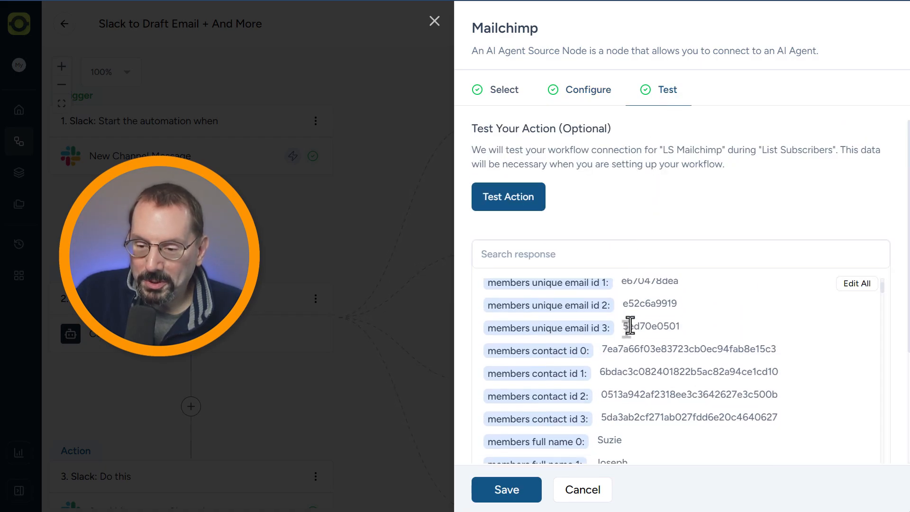
pyautogui.scroll(-20, 630, 326)
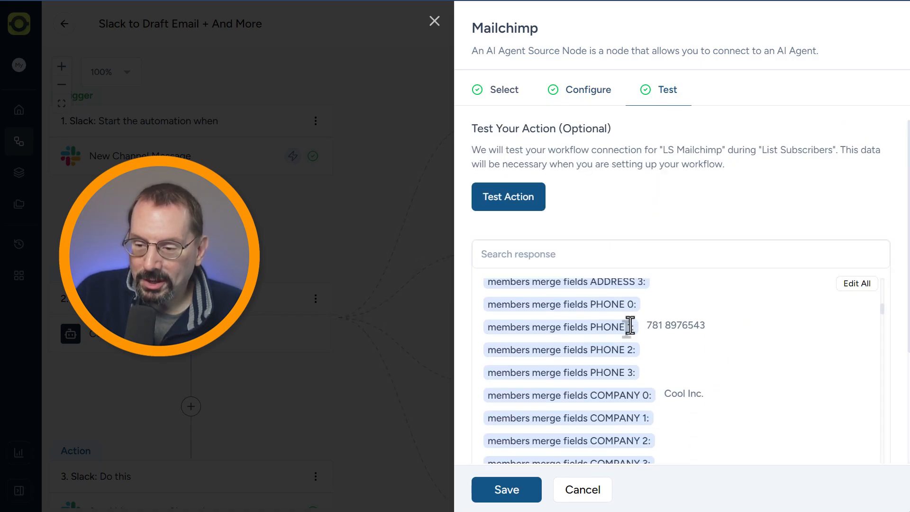
pyautogui.scroll(-20, 631, 325)
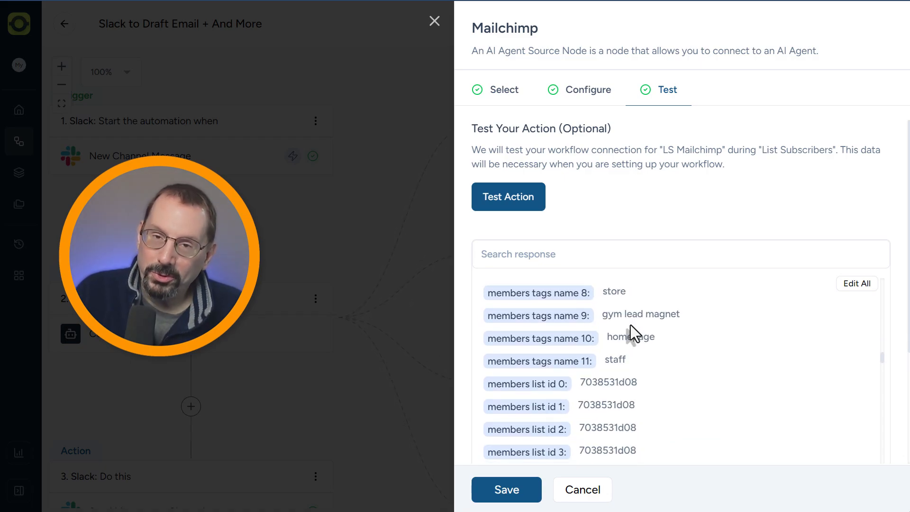
pyautogui.click(524, 497)
pyautogui.click(508, 299)
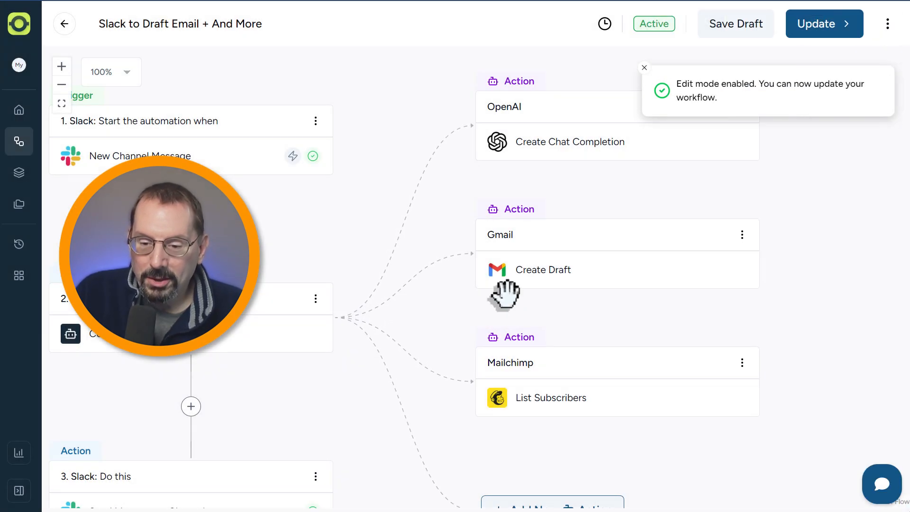
# Step: Review the OpenAI Create Chat Completion action's model, AI role, message mapping and agent instruction, and close it without saving
pyautogui.moveTo(618, 436); pyautogui.dragTo(616, 464)
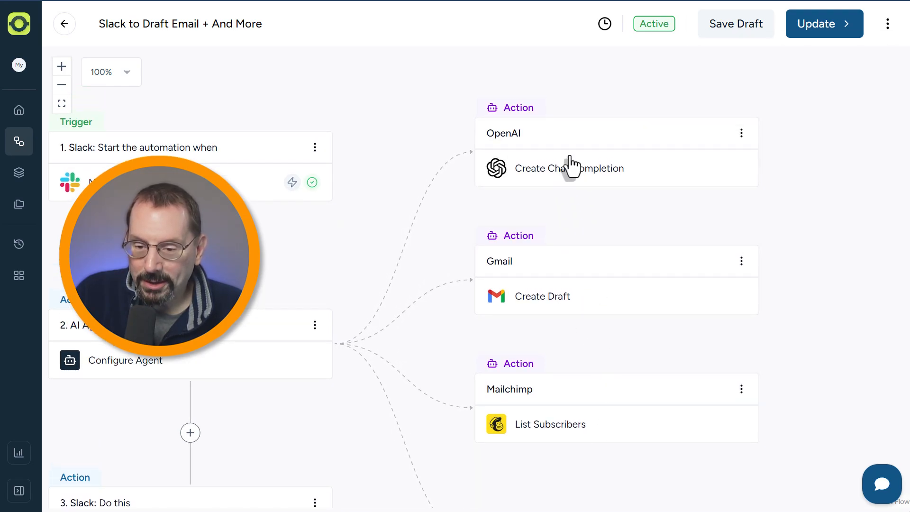
pyautogui.click(577, 120)
pyautogui.click(583, 95)
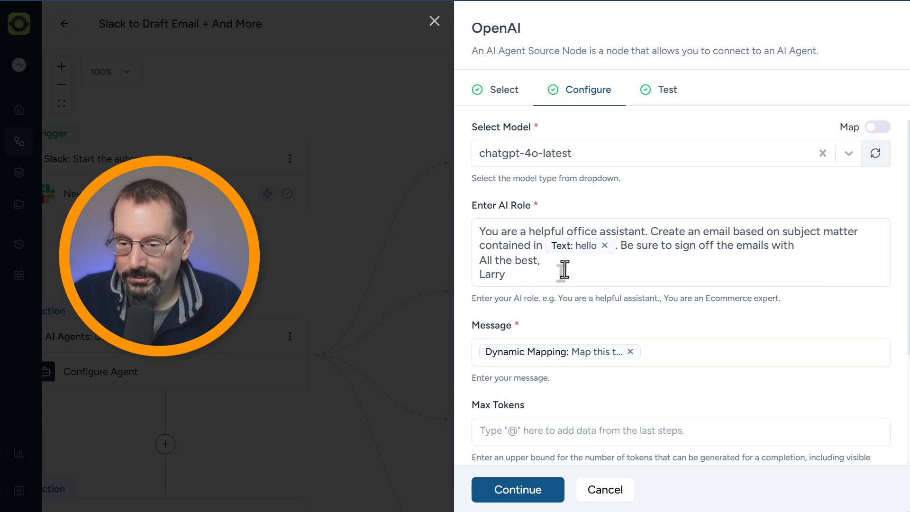
pyautogui.scroll(-1, 639, 266)
pyautogui.scroll(1, 639, 267)
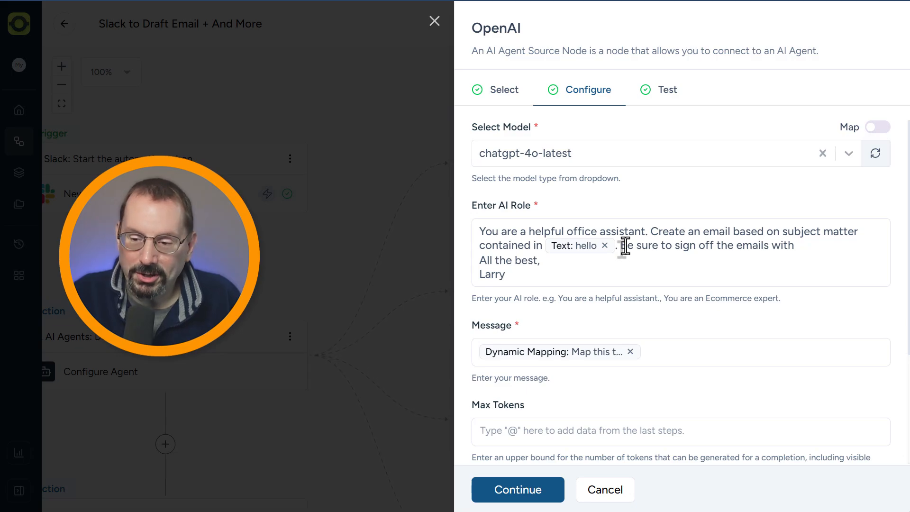
pyautogui.scroll(-3, 684, 266)
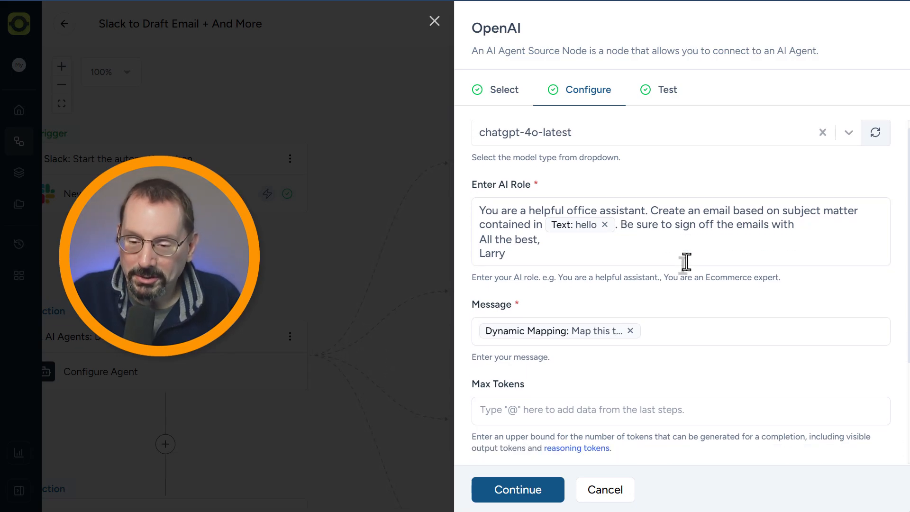
pyautogui.scroll(-3, 683, 275)
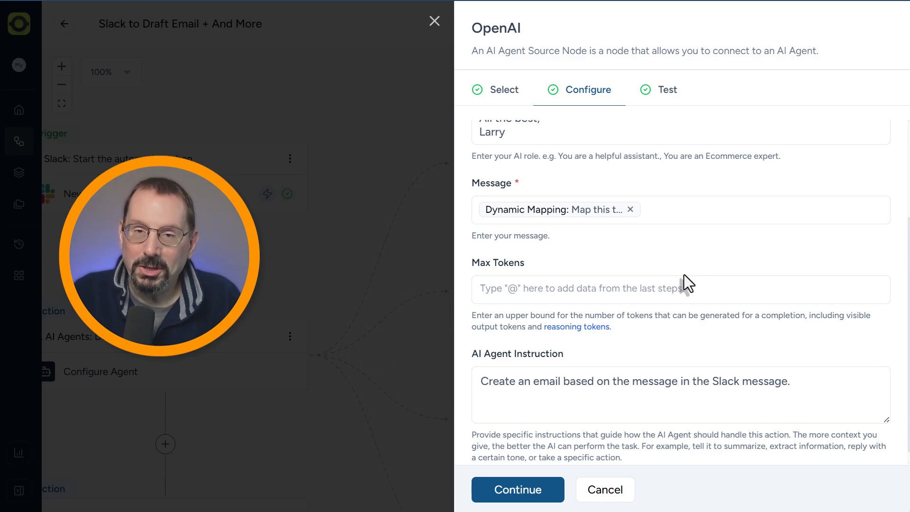
pyautogui.scroll(3, 684, 275)
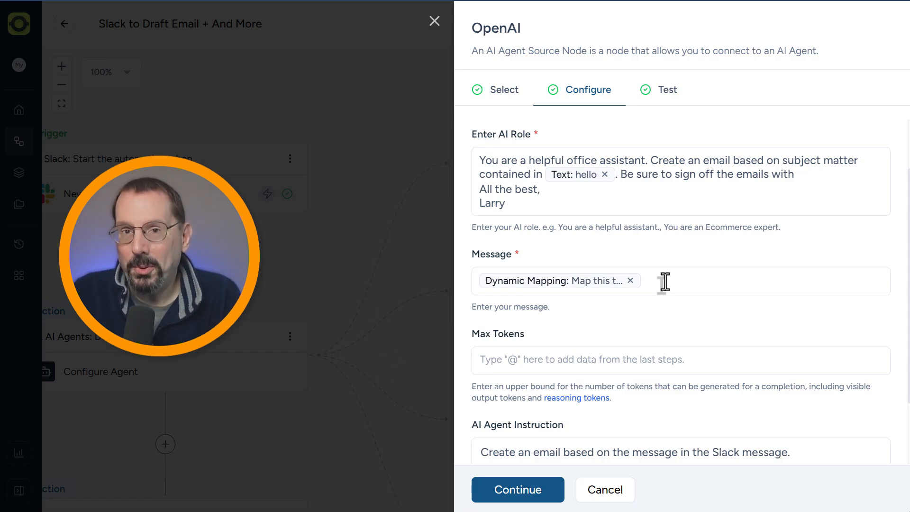
pyautogui.scroll(-2, 665, 282)
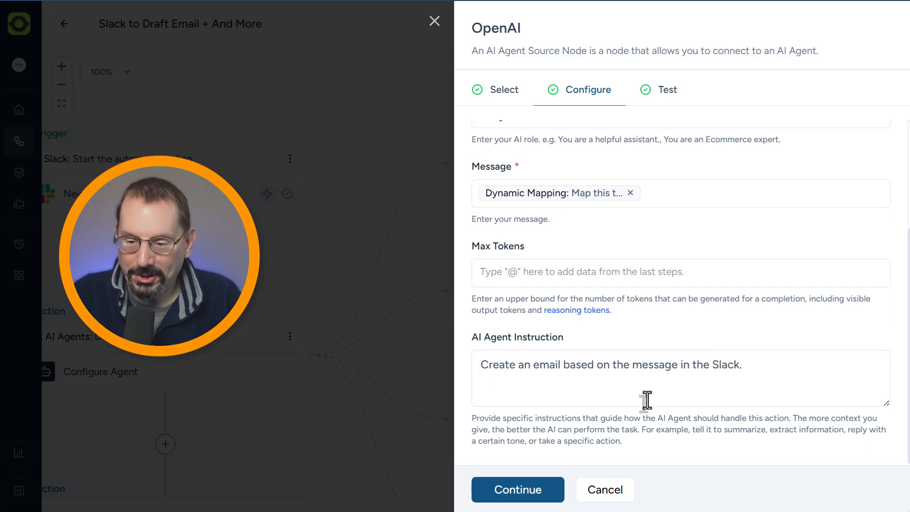
pyautogui.click(595, 491)
# Step: Open the agent's Gmail Create Draft action and view its available event types without changing the selection
pyautogui.moveTo(417, 360); pyautogui.dragTo(411, 212)
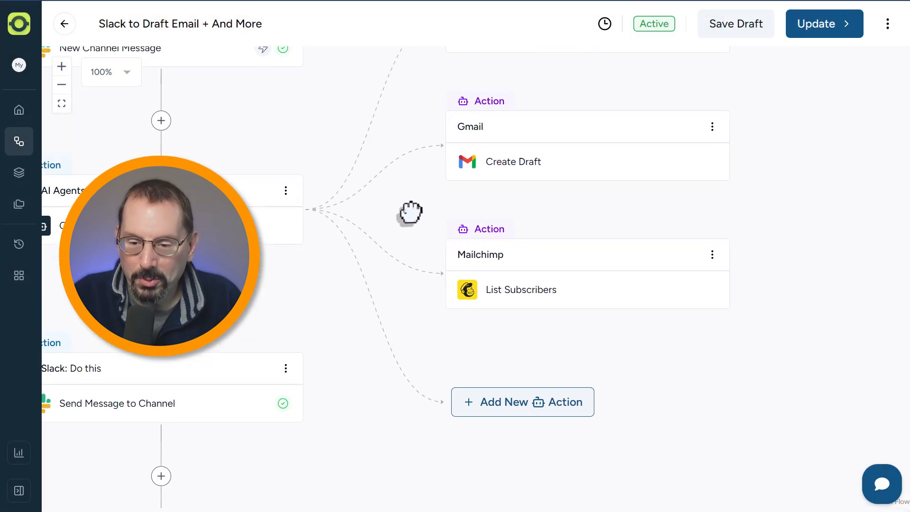
pyautogui.click(538, 155)
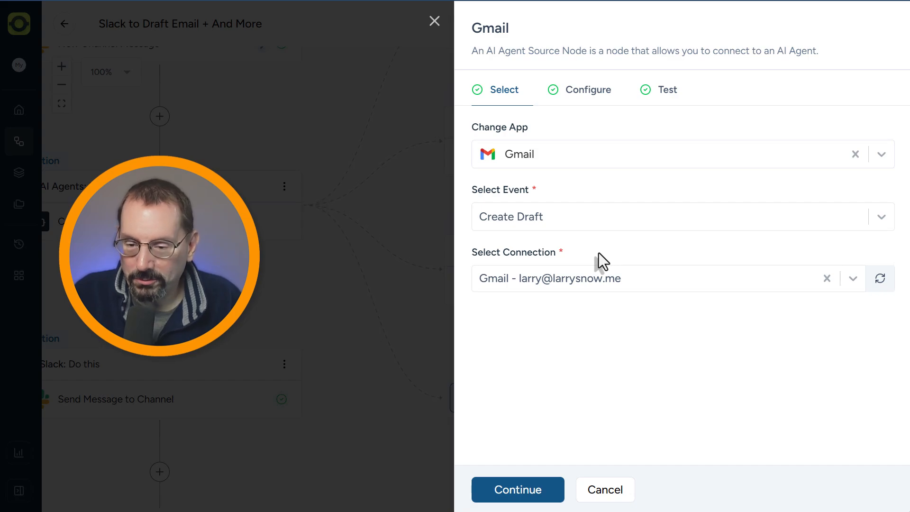
pyautogui.click(565, 226)
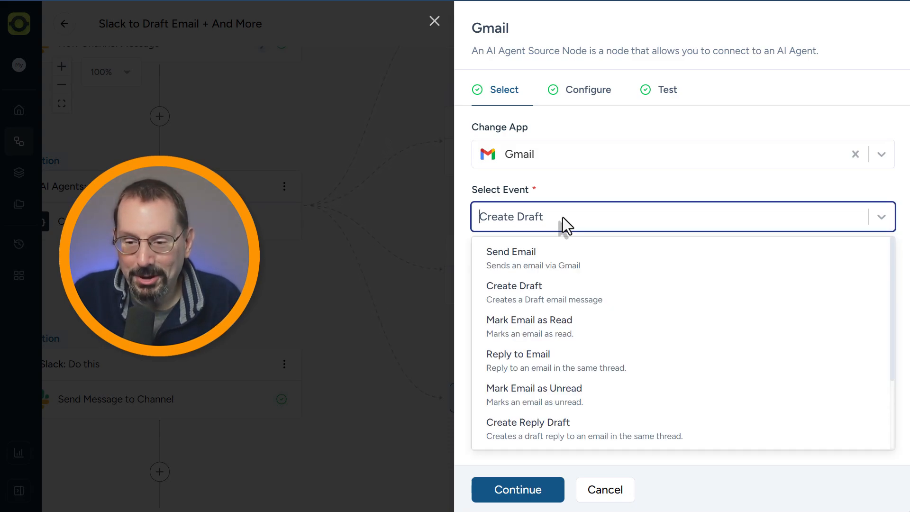
pyautogui.click(575, 198)
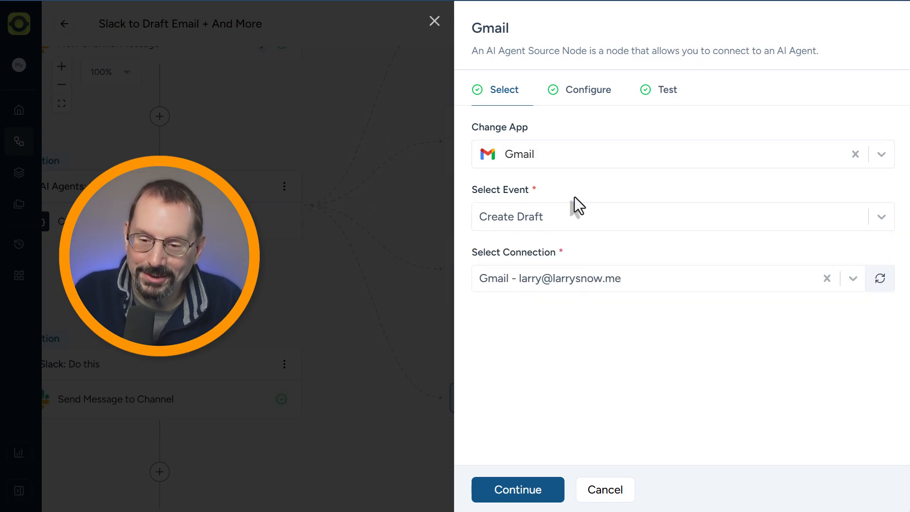
# Step: Review the Gmail Create Draft action's recipient, sender, subject and body settings, and close it without saving
pyautogui.click(595, 91)
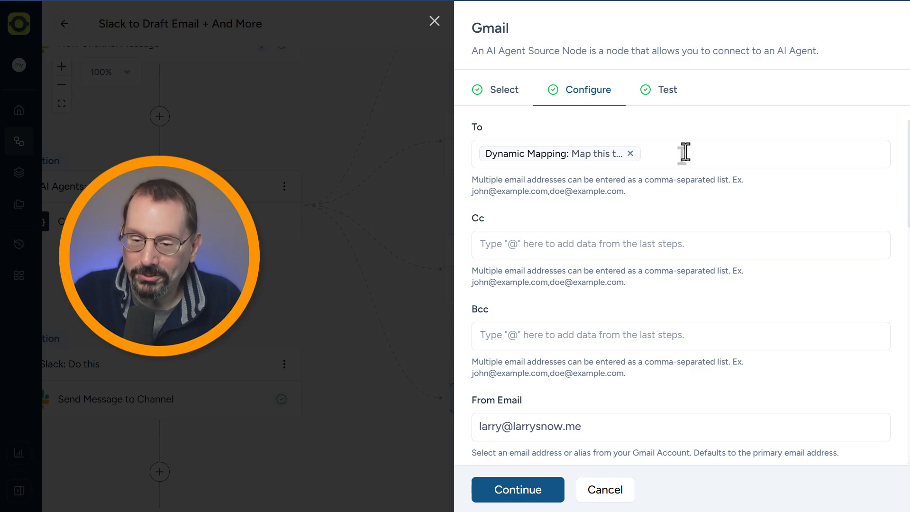
pyautogui.scroll(-2, 686, 152)
pyautogui.scroll(-3, 686, 152)
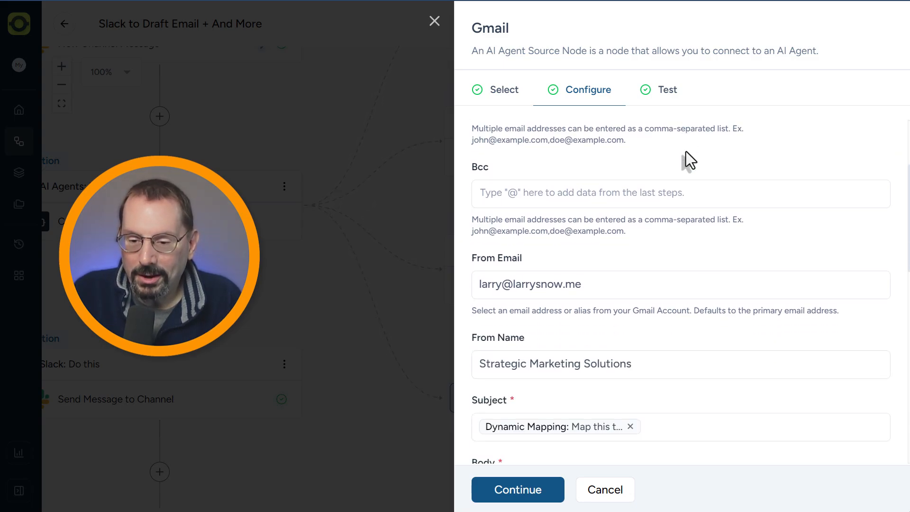
pyautogui.scroll(-2, 634, 205)
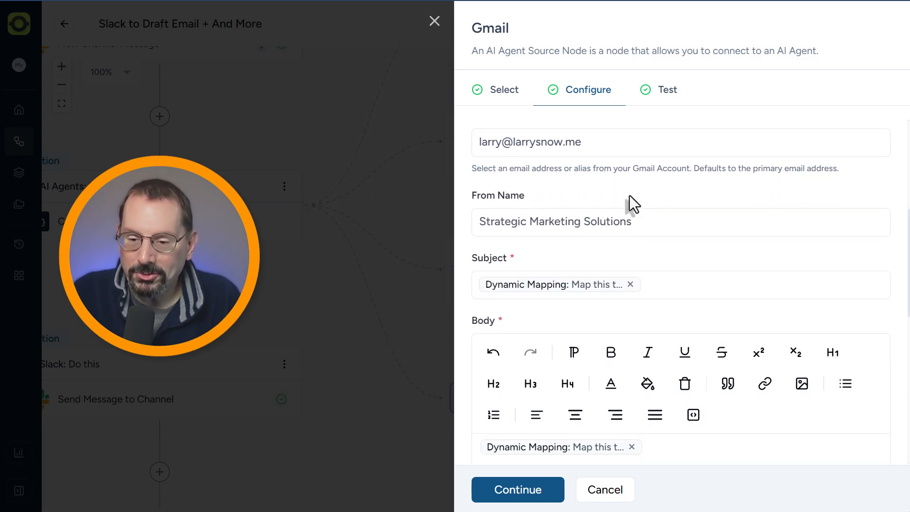
pyautogui.scroll(-2, 634, 205)
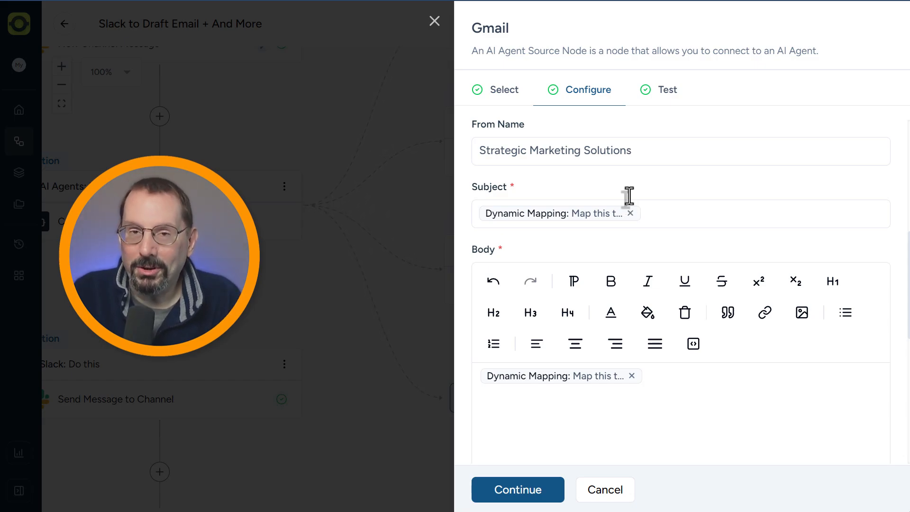
pyautogui.scroll(-4, 628, 196)
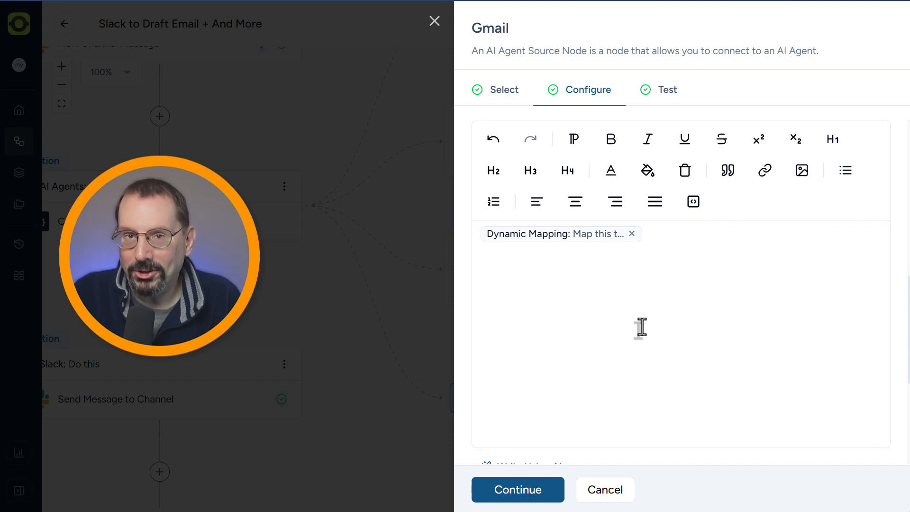
pyautogui.scroll(-1, 643, 326)
pyautogui.click(336, 278)
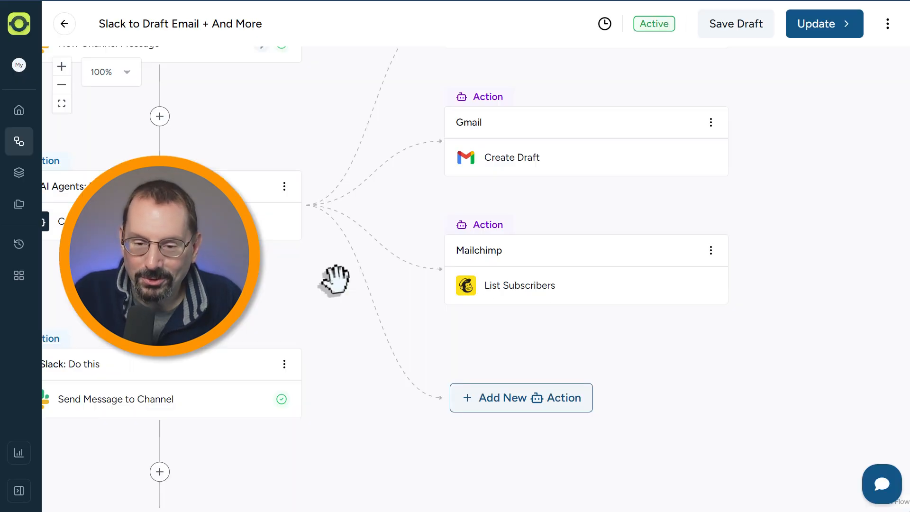
# Step: Start a new action for the AI agent and choose Calendly as its app
pyautogui.moveTo(335, 278); pyautogui.dragTo(498, 365)
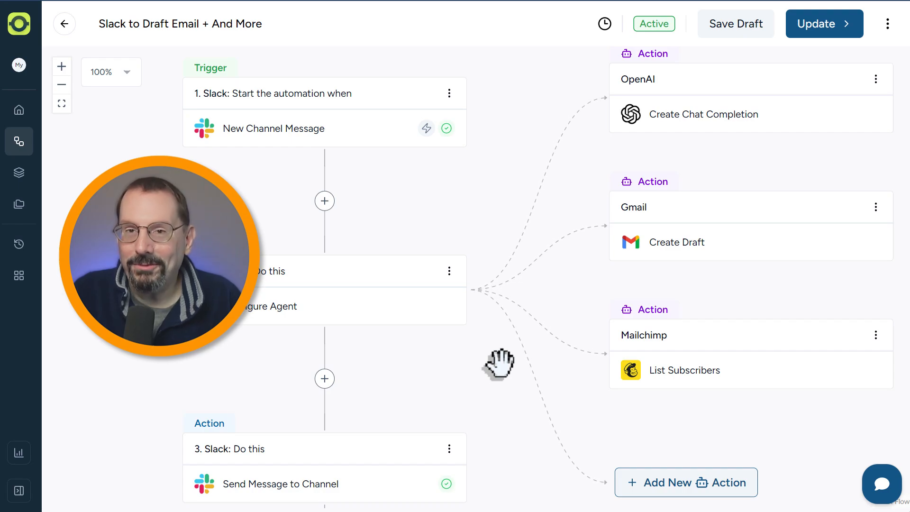
pyautogui.moveTo(498, 204); pyautogui.dragTo(481, 229)
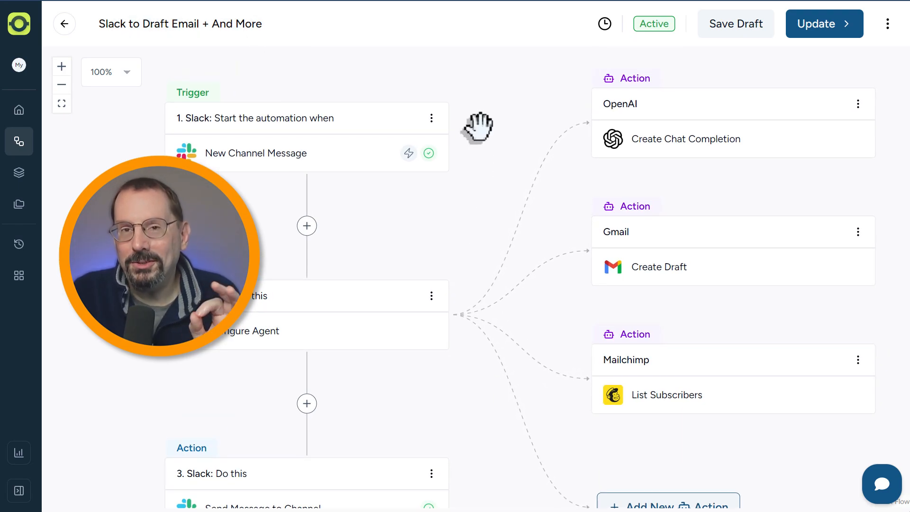
pyautogui.moveTo(483, 196); pyautogui.dragTo(453, 138)
pyautogui.moveTo(425, 339); pyautogui.dragTo(418, 261)
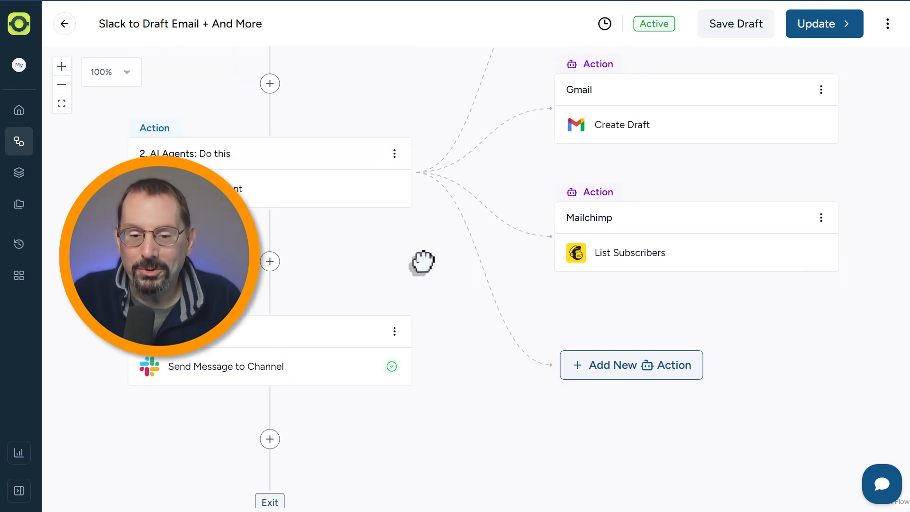
pyautogui.click(617, 370)
pyautogui.click(538, 97)
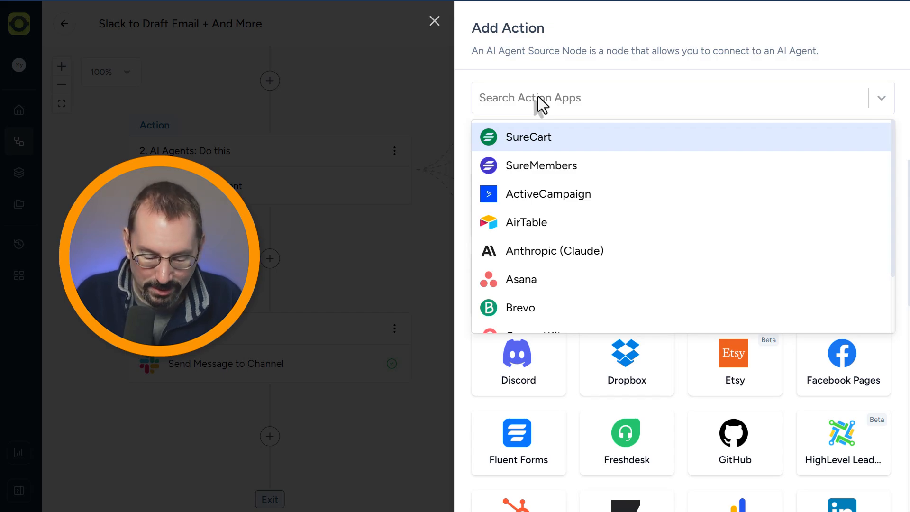
pyautogui.write('Ca')
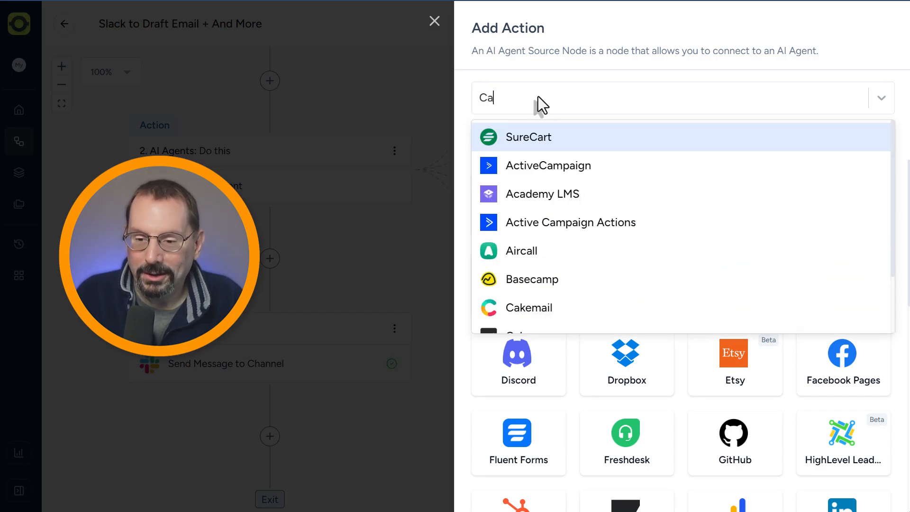
pyautogui.write('lendly')
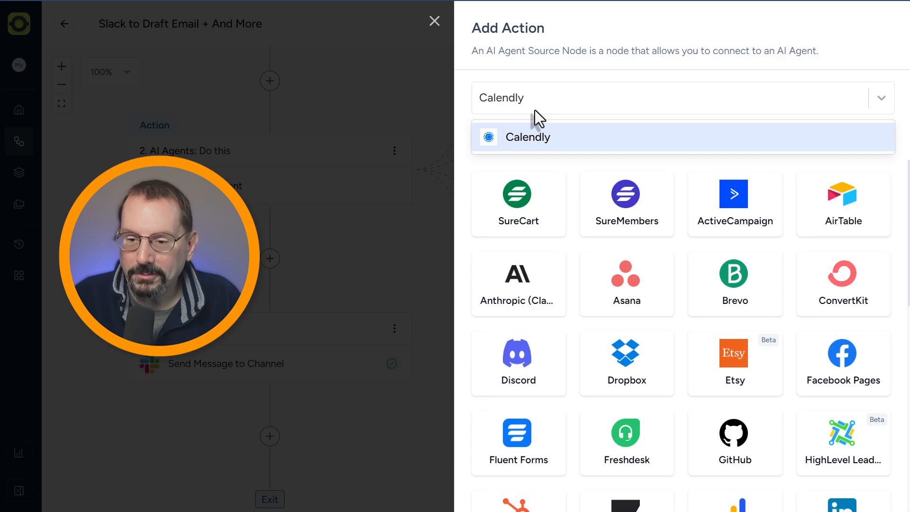
pyautogui.click(528, 137)
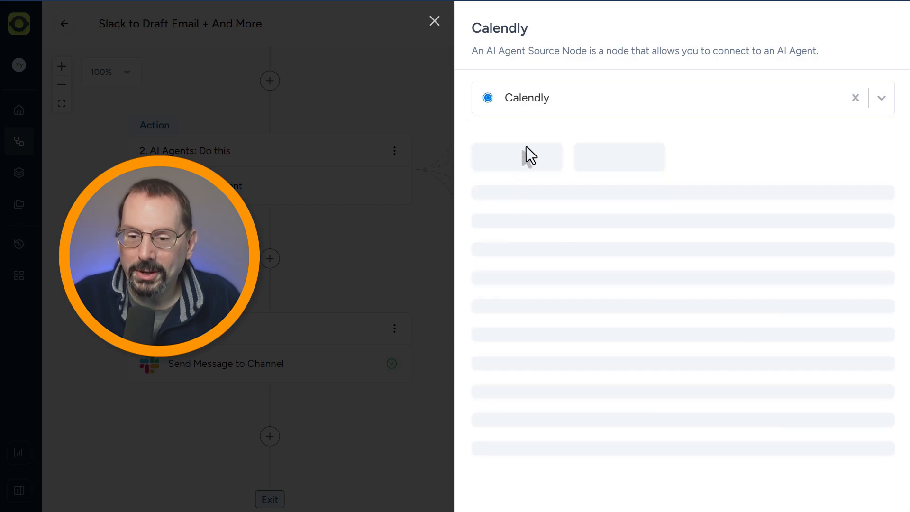
# Step: Look through the events available for Calendly and cancel the new action without choosing one
pyautogui.click(571, 224)
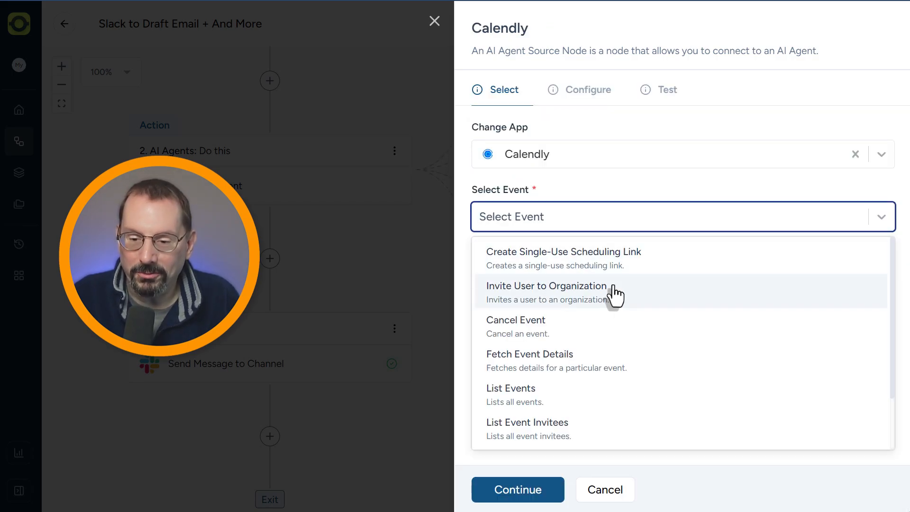
pyautogui.scroll(-2, 617, 297)
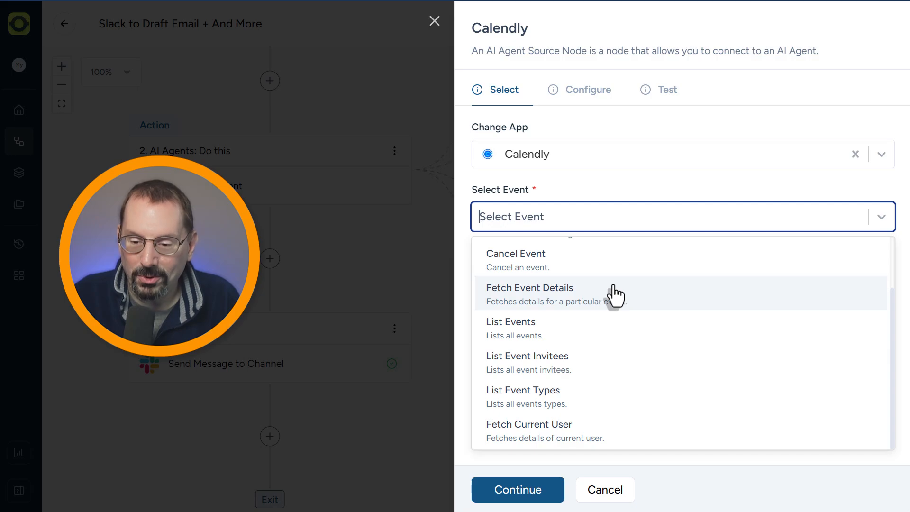
pyautogui.click(606, 494)
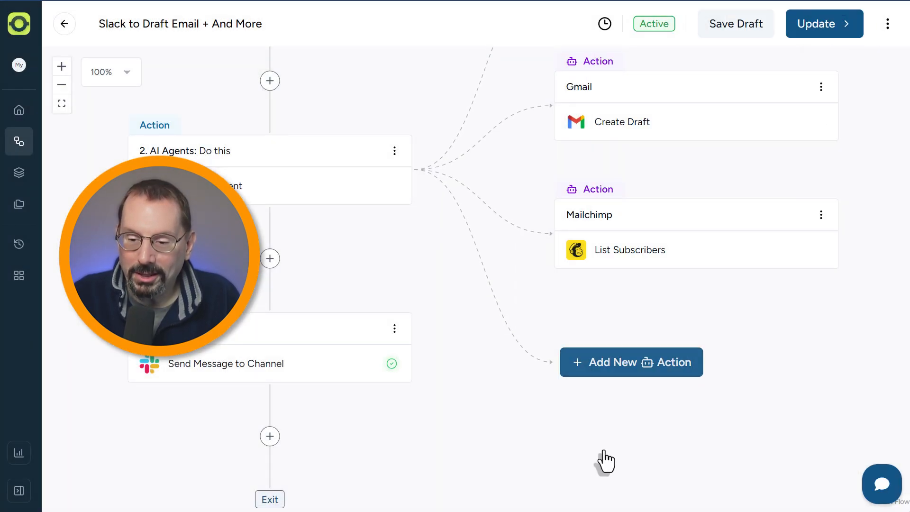
# Step: Start another new action for the AI agent and search the action apps for Google Calendar
pyautogui.click(602, 362)
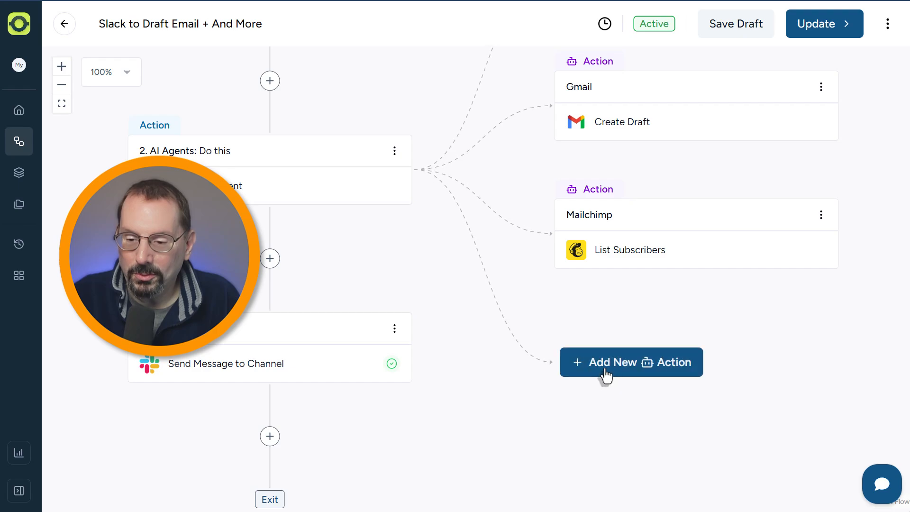
pyautogui.click(541, 99)
pyautogui.write('Go')
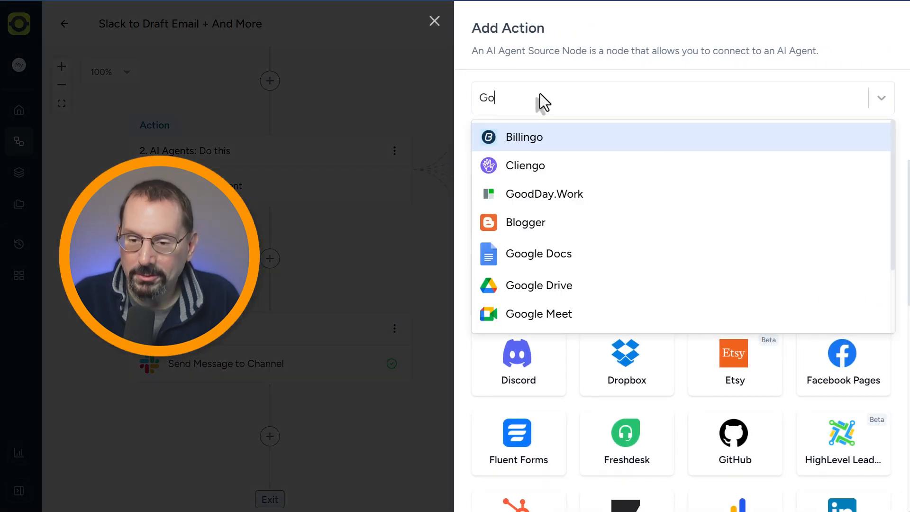
pyautogui.write('ogle')
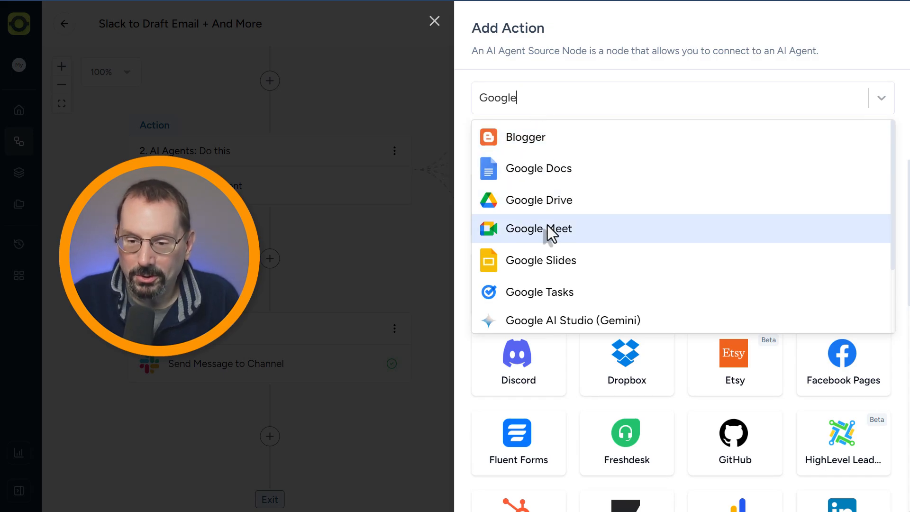
pyautogui.write('Calend')
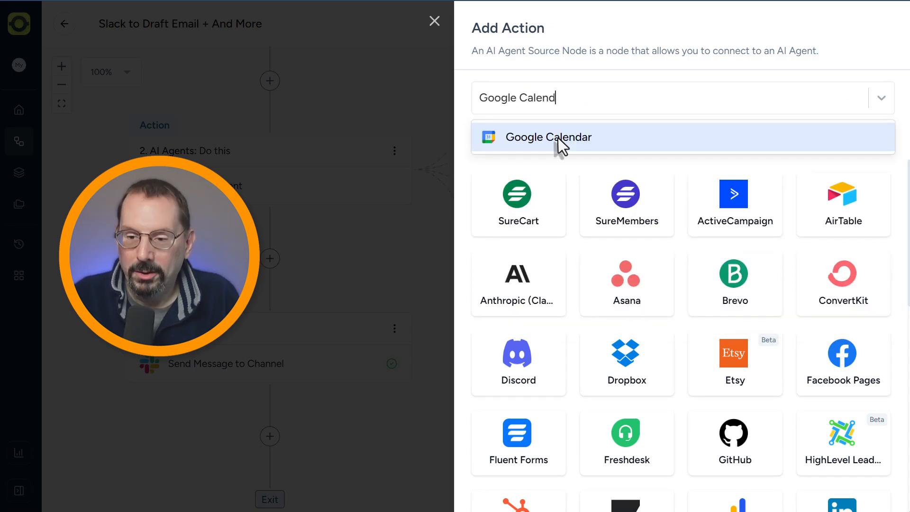